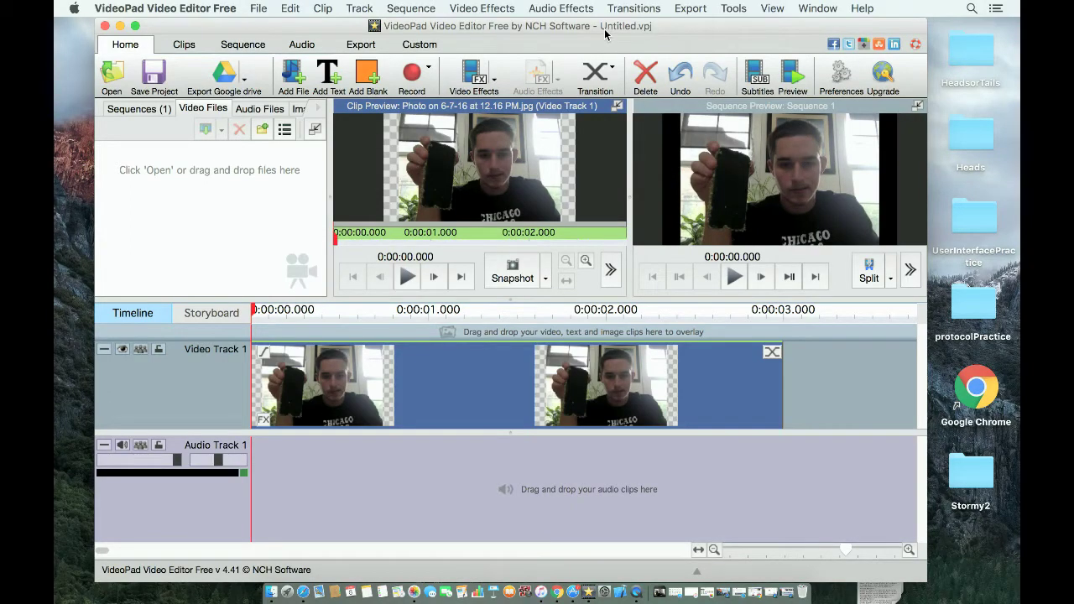
Step: Try the YouTube export, dismiss the upgrade offer, then export the sequence to Google Drive instead
click(682, 7)
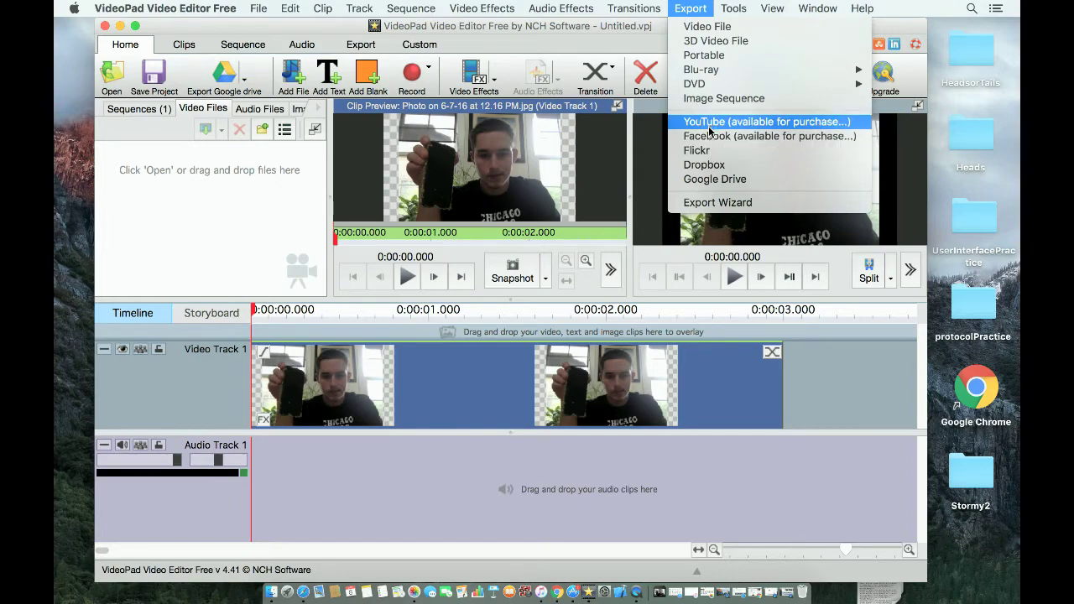
mouse_move(299, 8)
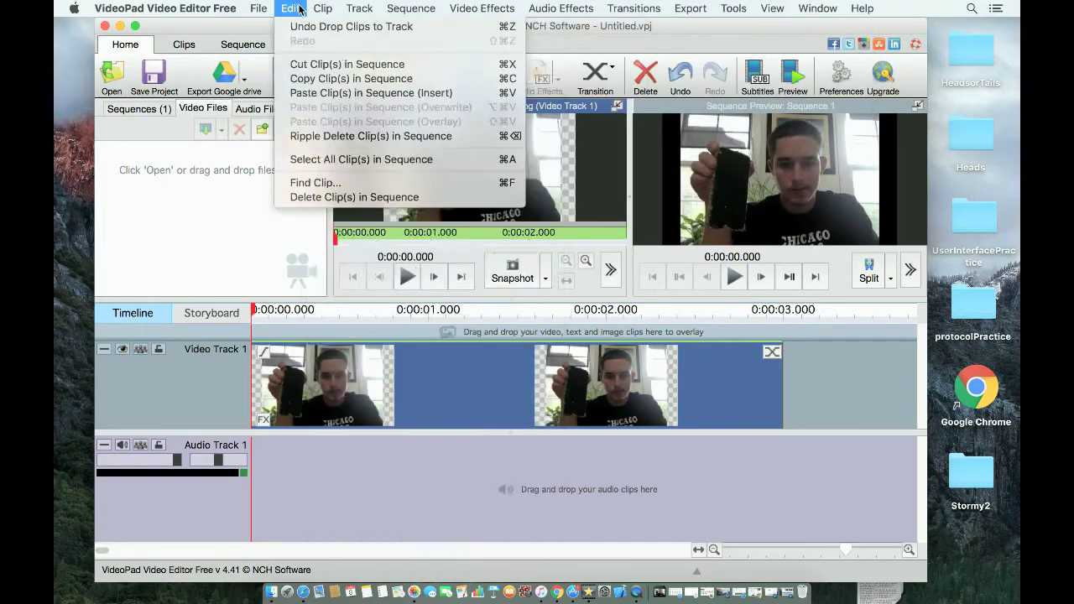
mouse_move(693, 10)
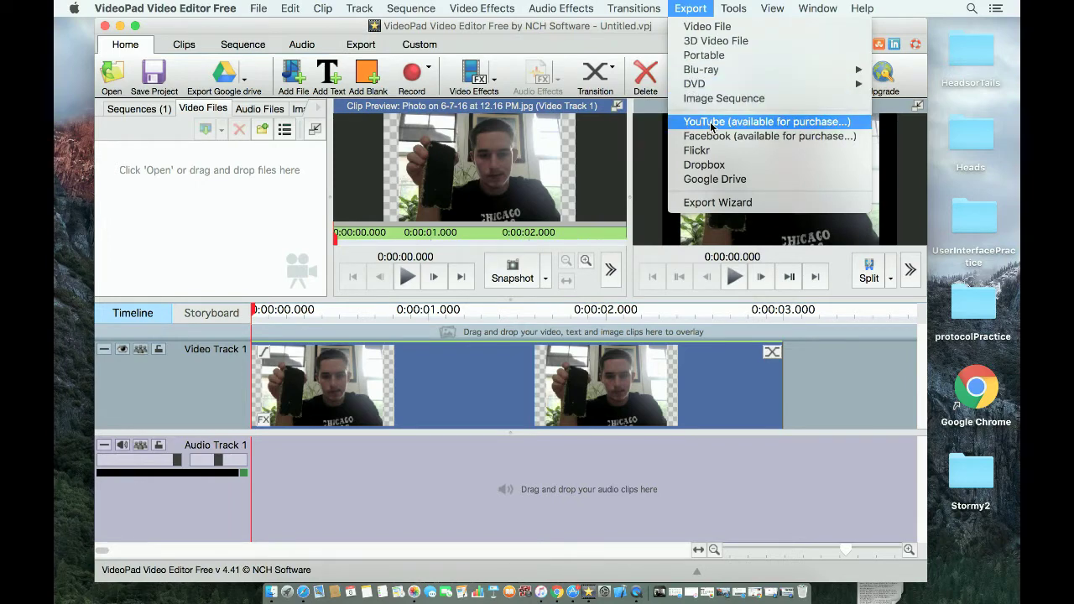
click(711, 124)
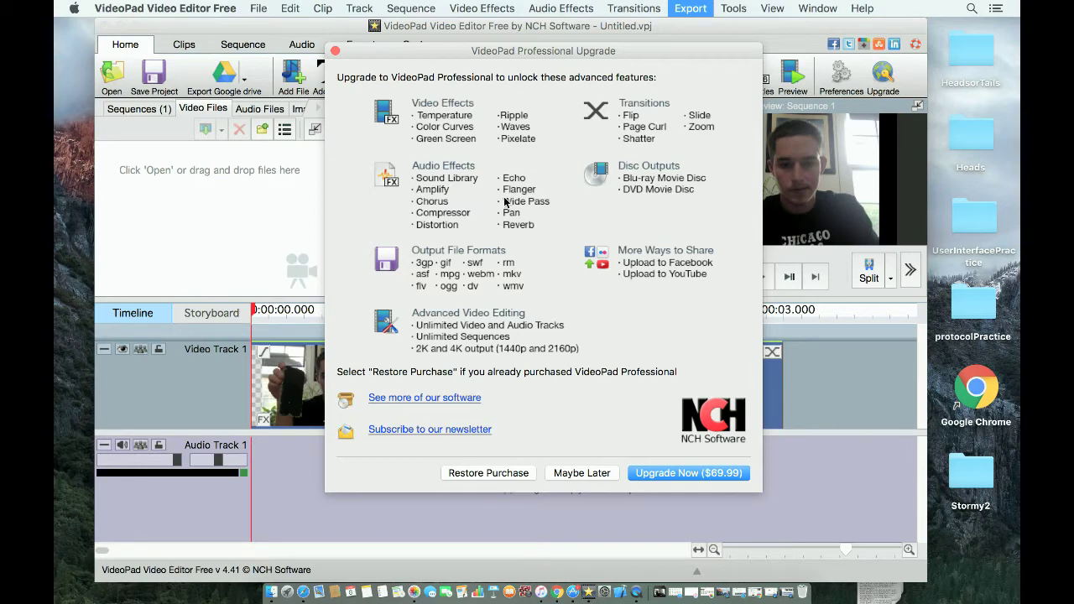
click(334, 52)
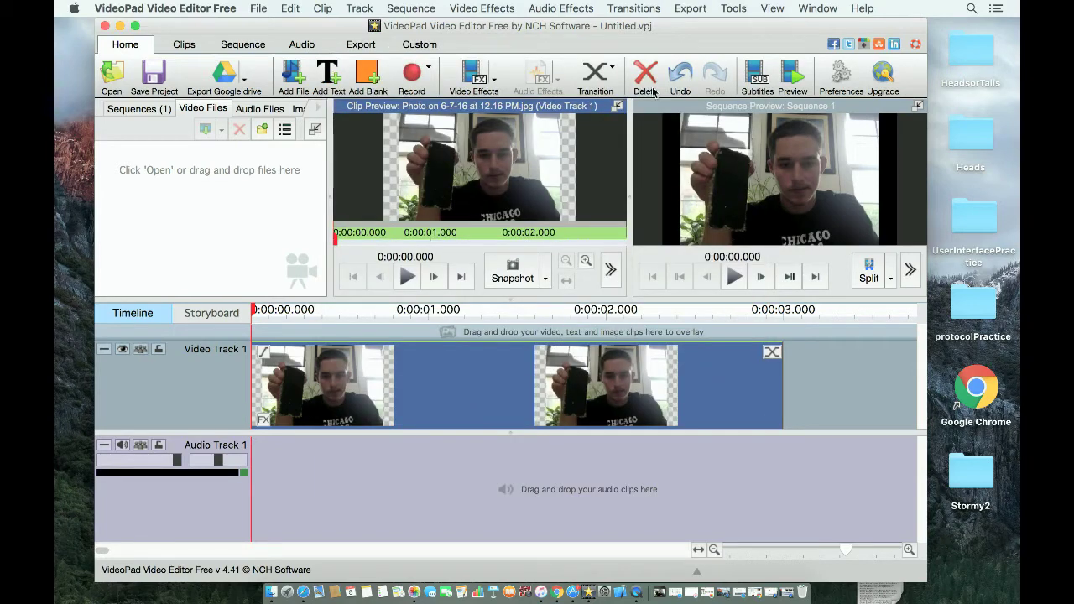
click(695, 9)
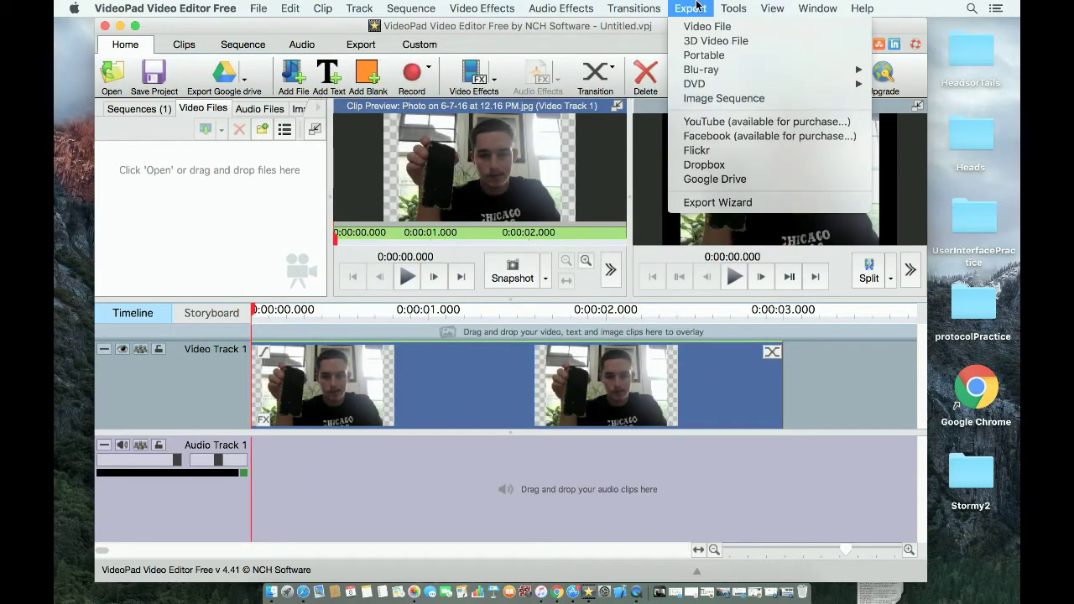
click(705, 179)
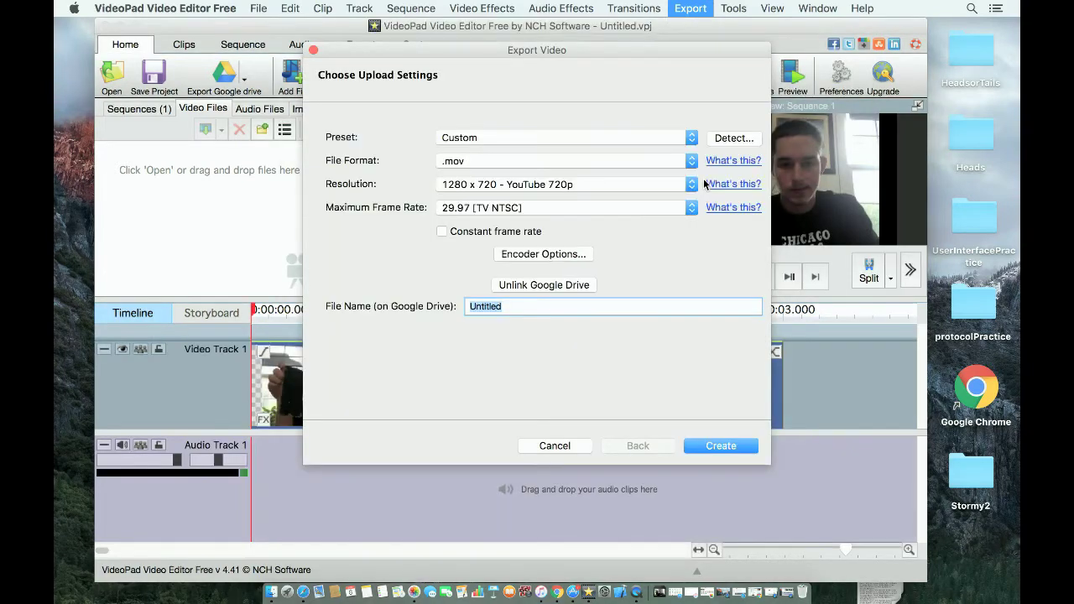
Step: Keep the .mov format, name the file youtubedemonstrationvideo, and create the Google Drive upload
click(615, 159)
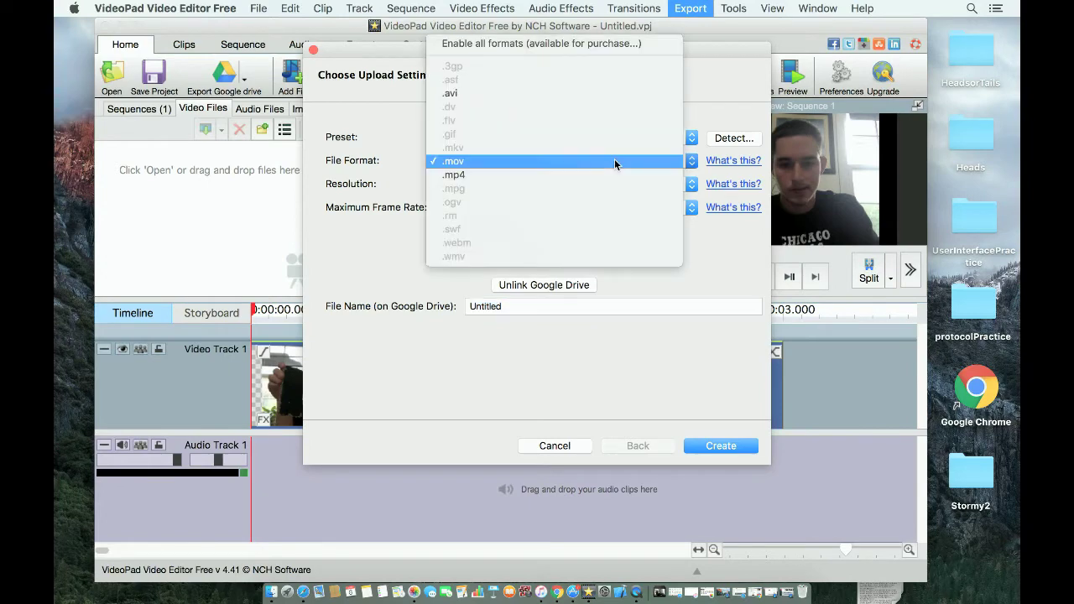
click(476, 162)
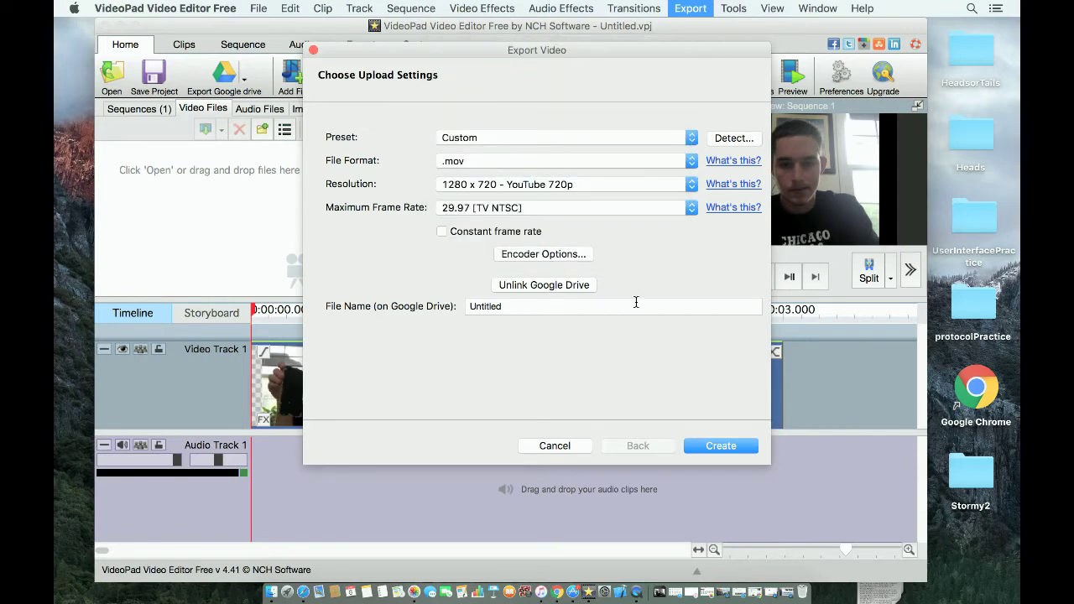
double_click(541, 305)
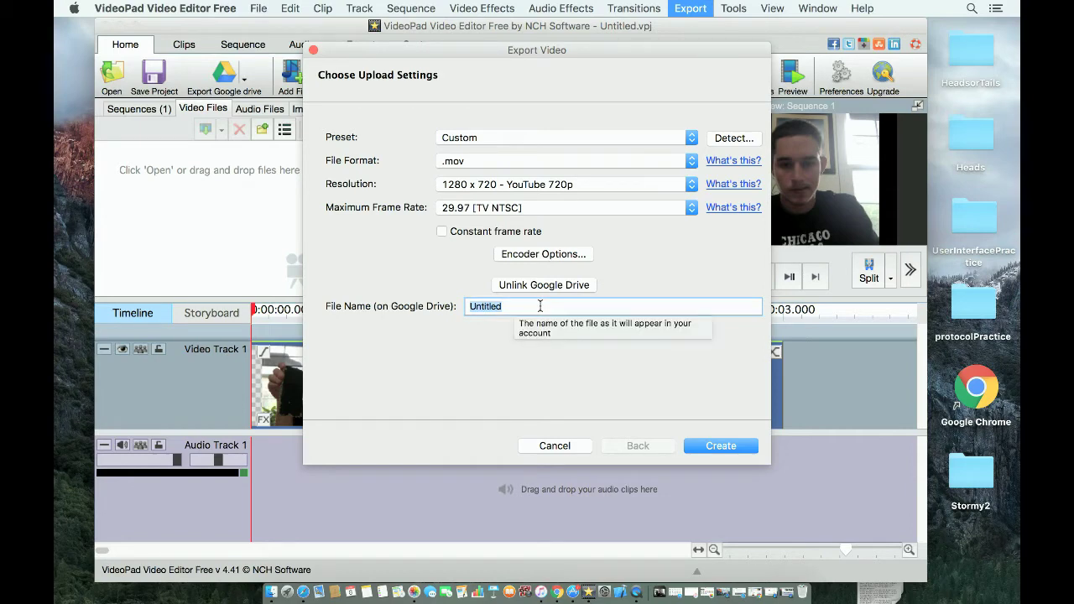
text(youtu)
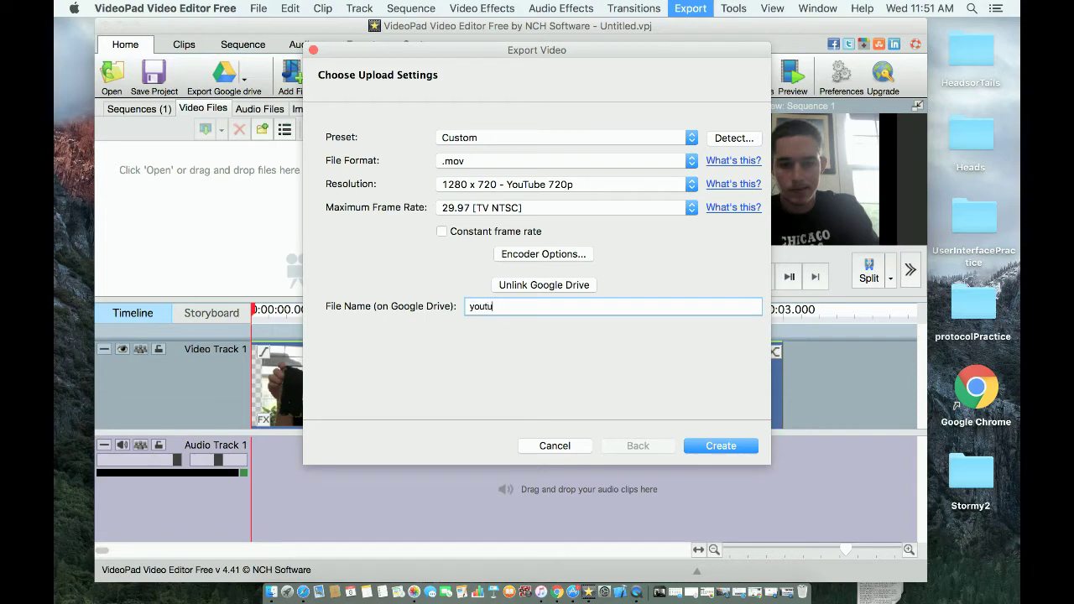
text(bedemonstrationvideo)
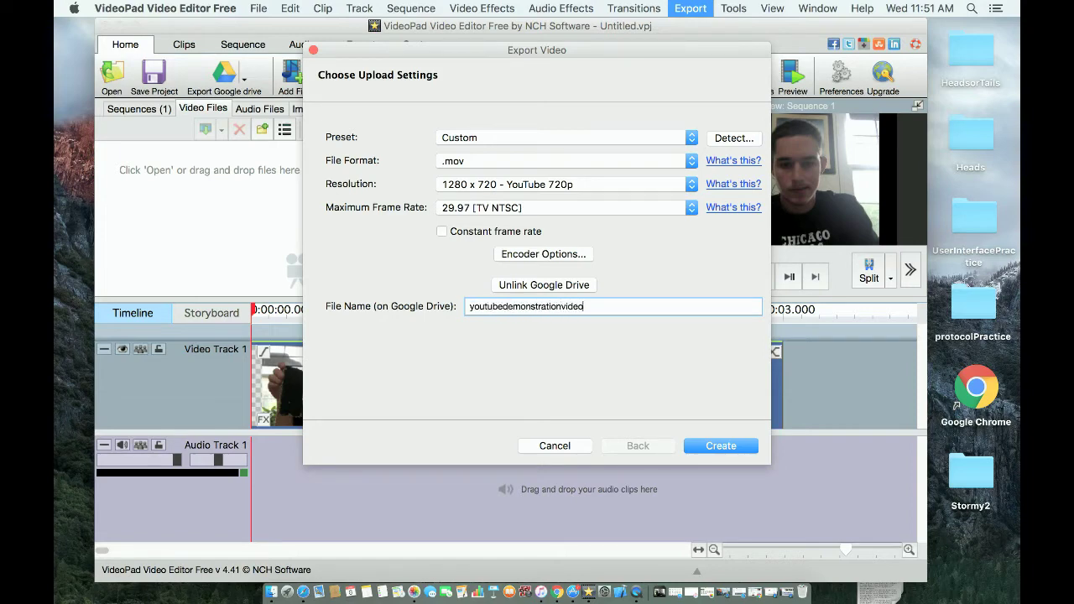
click(705, 449)
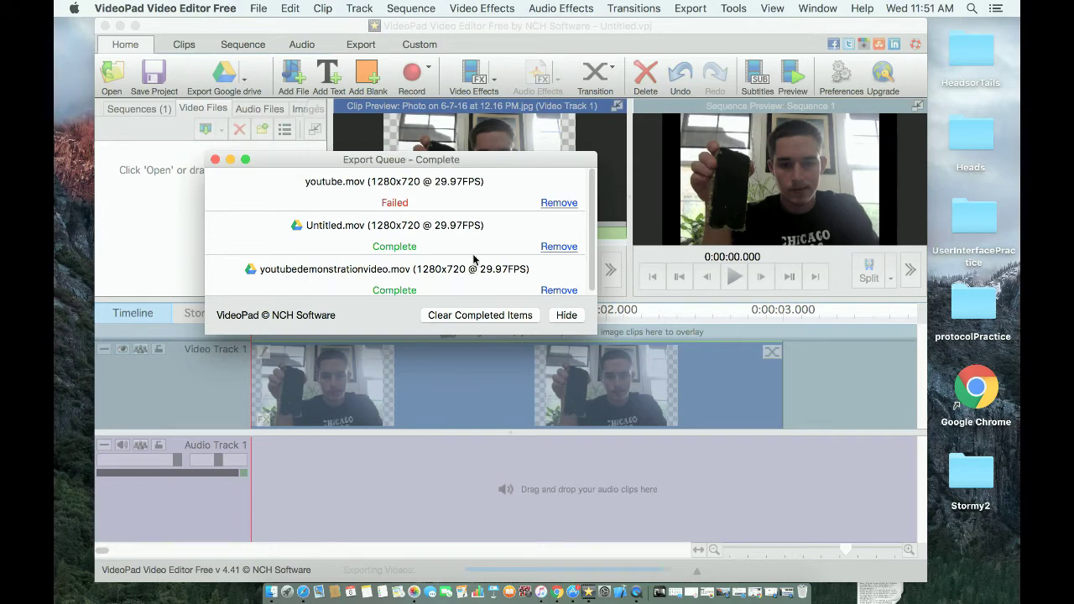
Step: Close the Export Queue once the youtubedemonstrationvideo.mov upload shows Complete
click(215, 159)
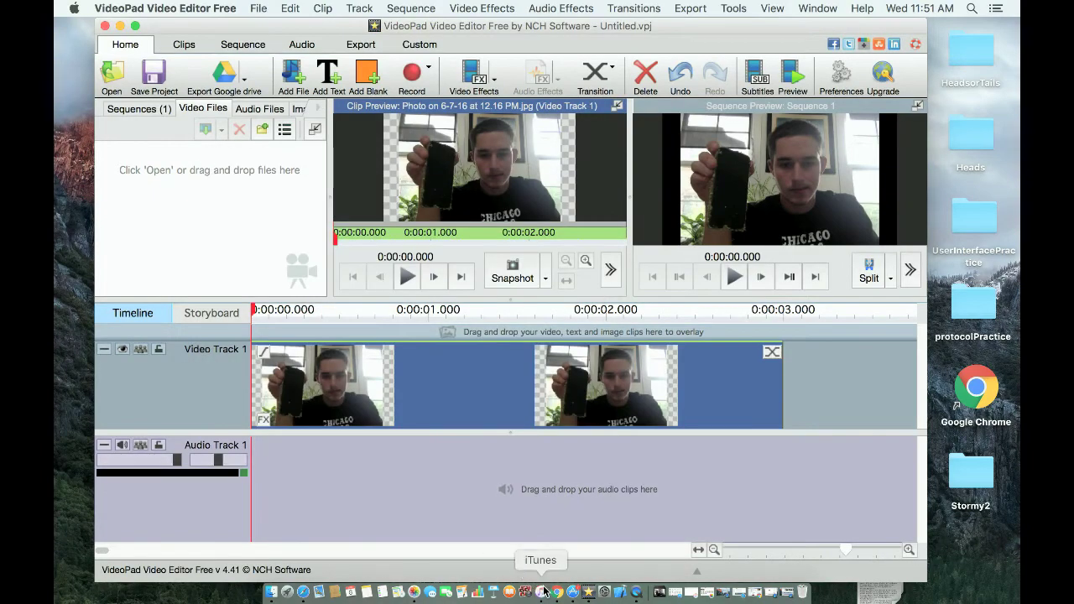
Step: Load the YouTube site in the Chrome window
click(557, 593)
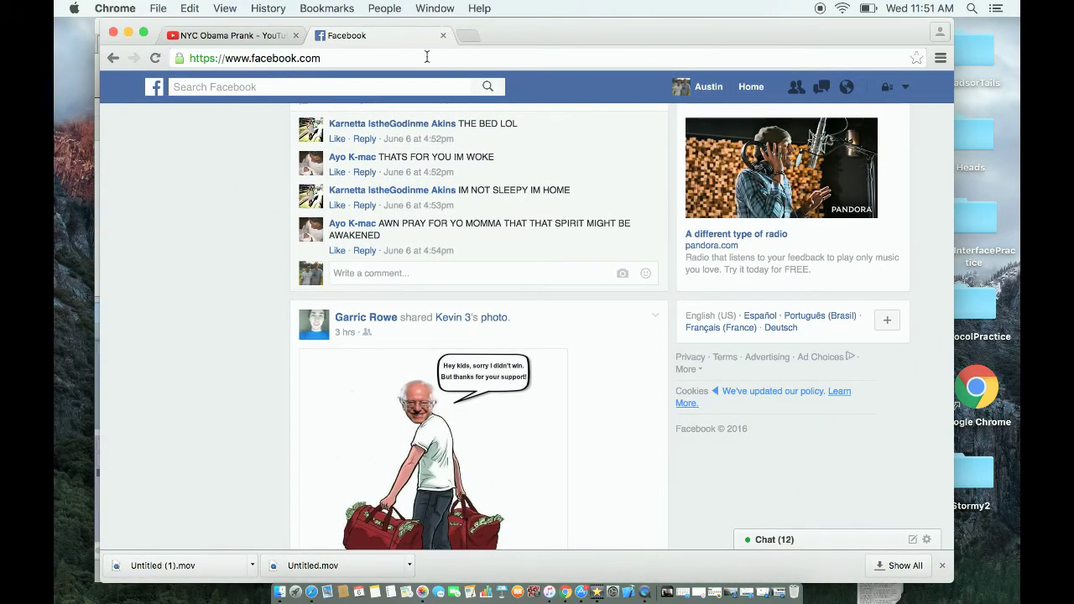
click(427, 58)
text(youtube)
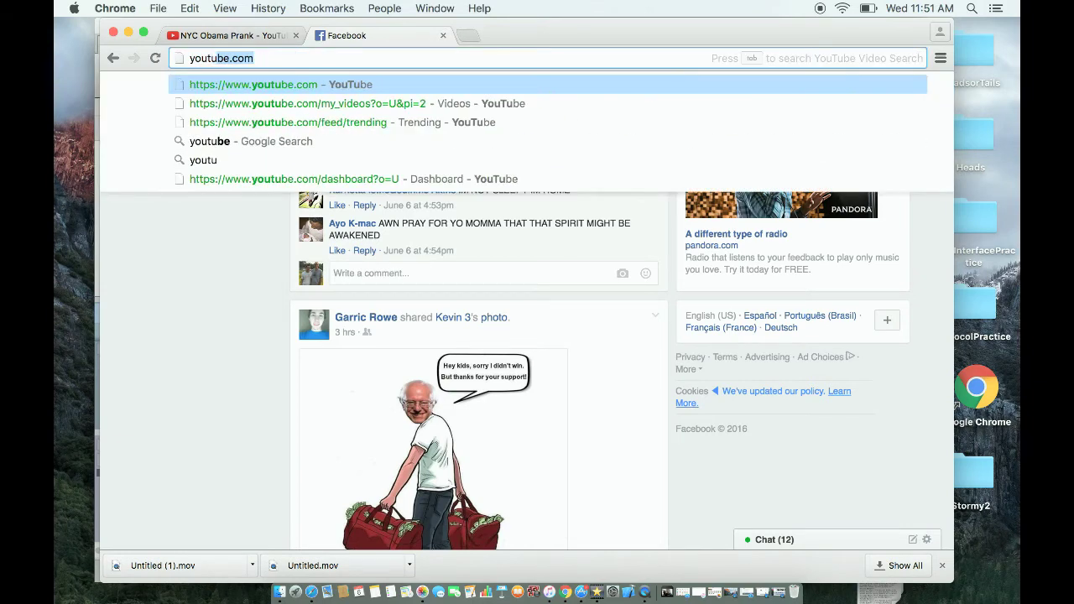
key(Return)
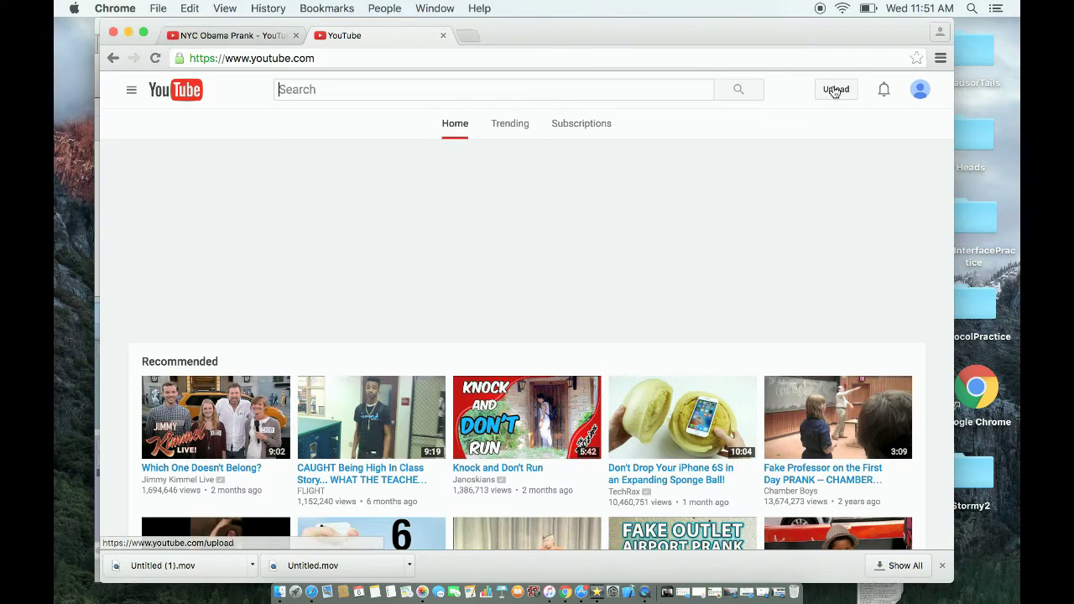
Step: Go to YouTube's video upload page, cancelling the file picker without choosing a file
click(835, 92)
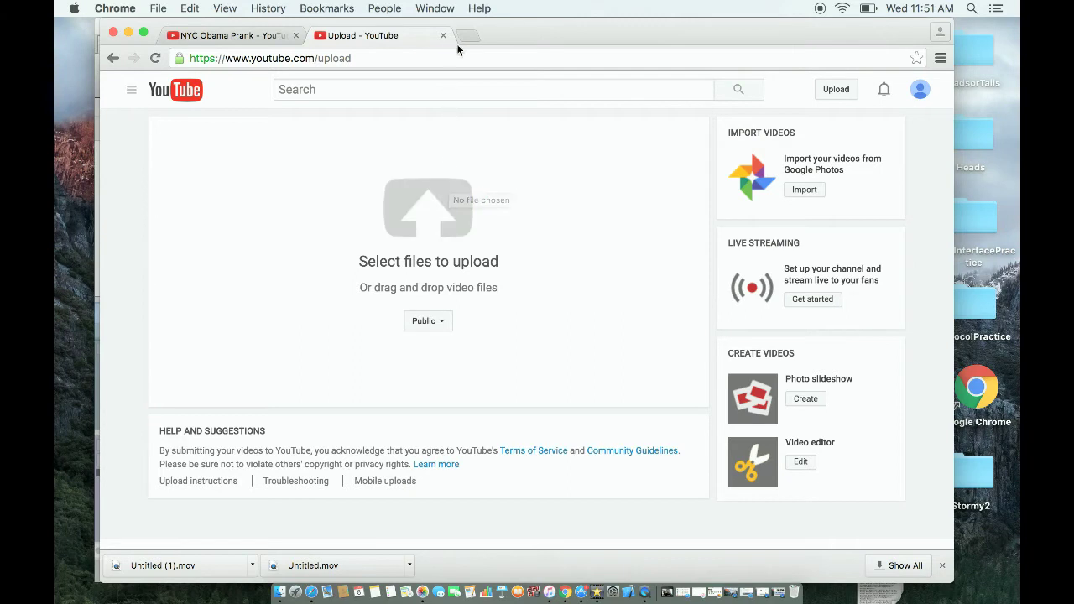
click(454, 234)
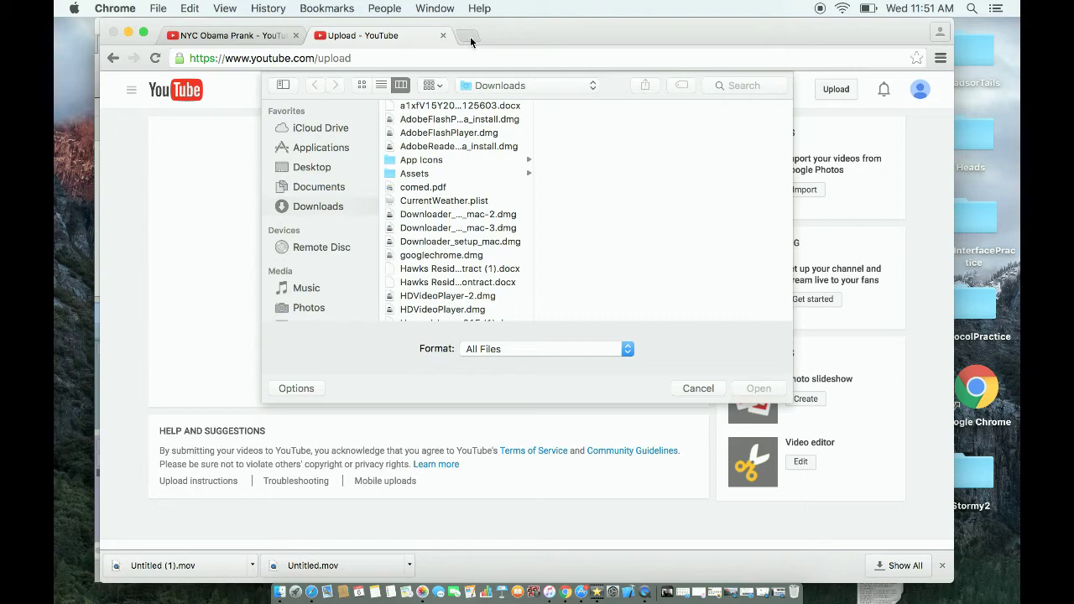
click(693, 391)
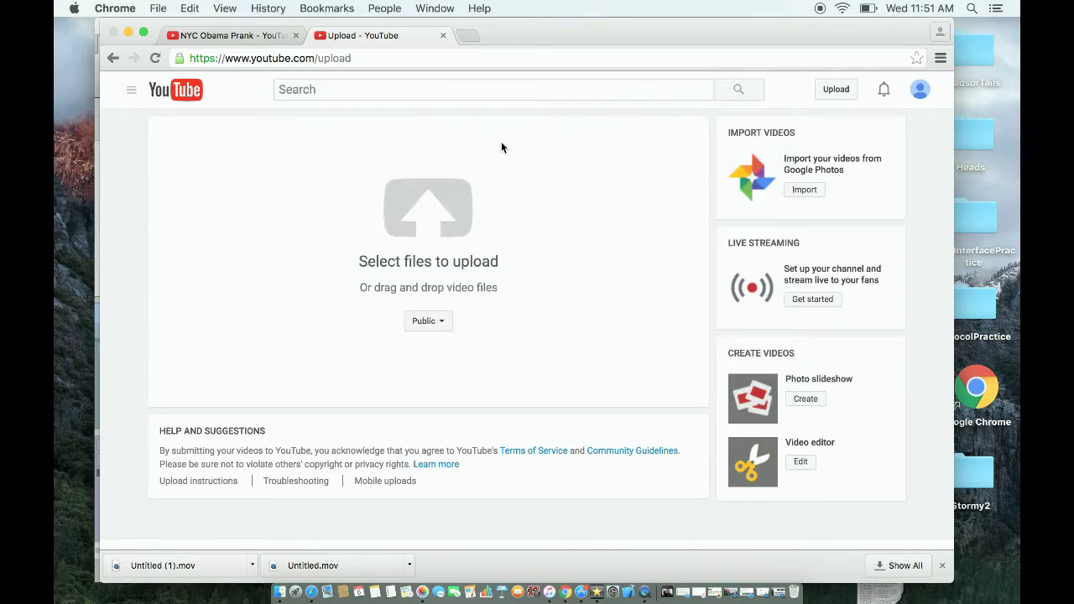
Step: In a new tab, search 'google drive' and open the Drive file list
click(471, 35)
text(google )
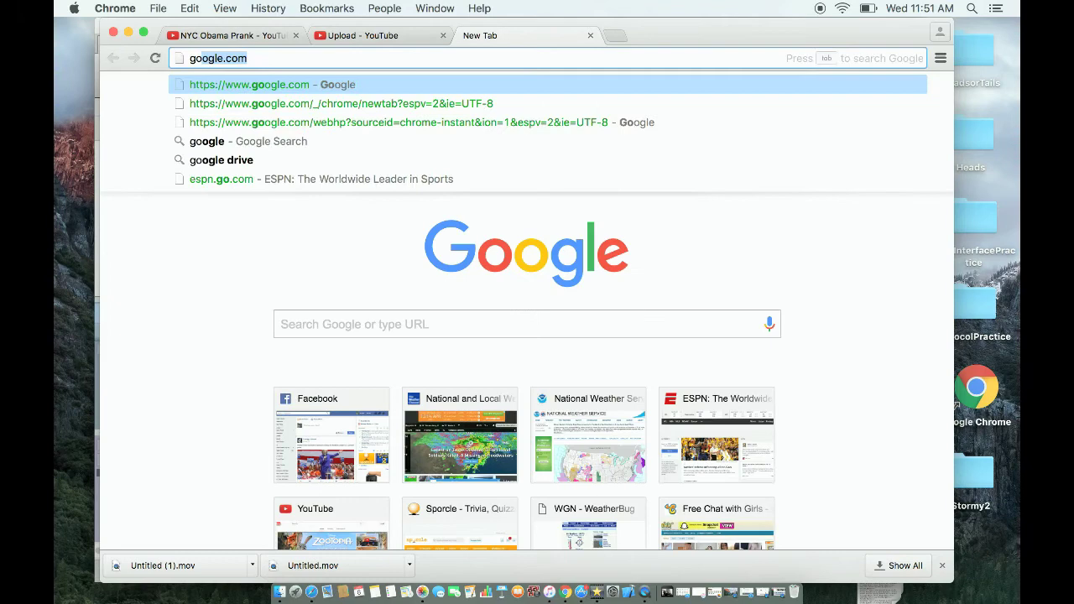
text(drive)
key(Return)
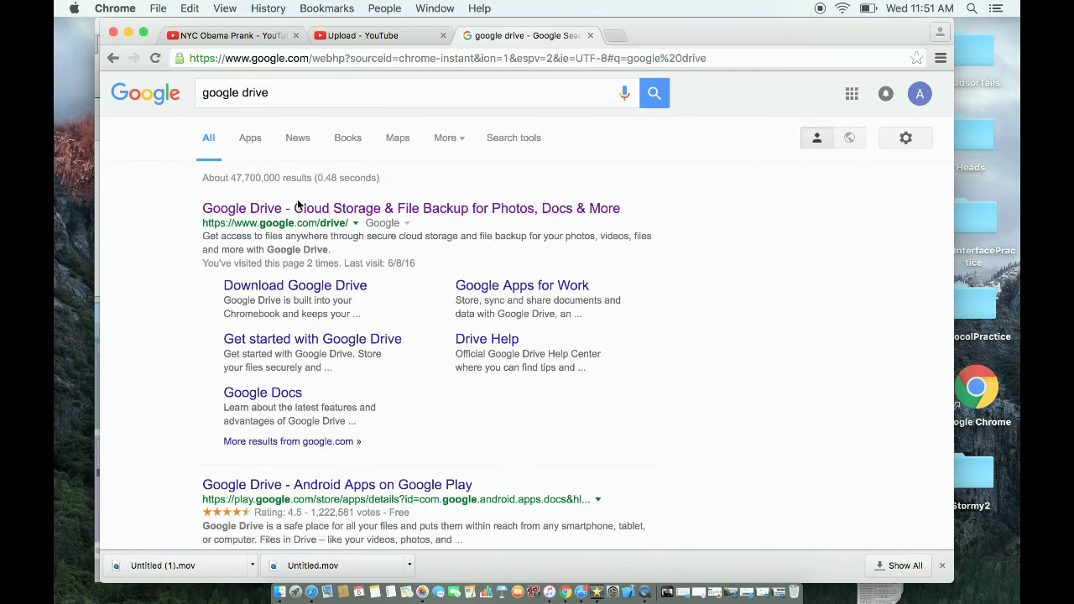
click(297, 208)
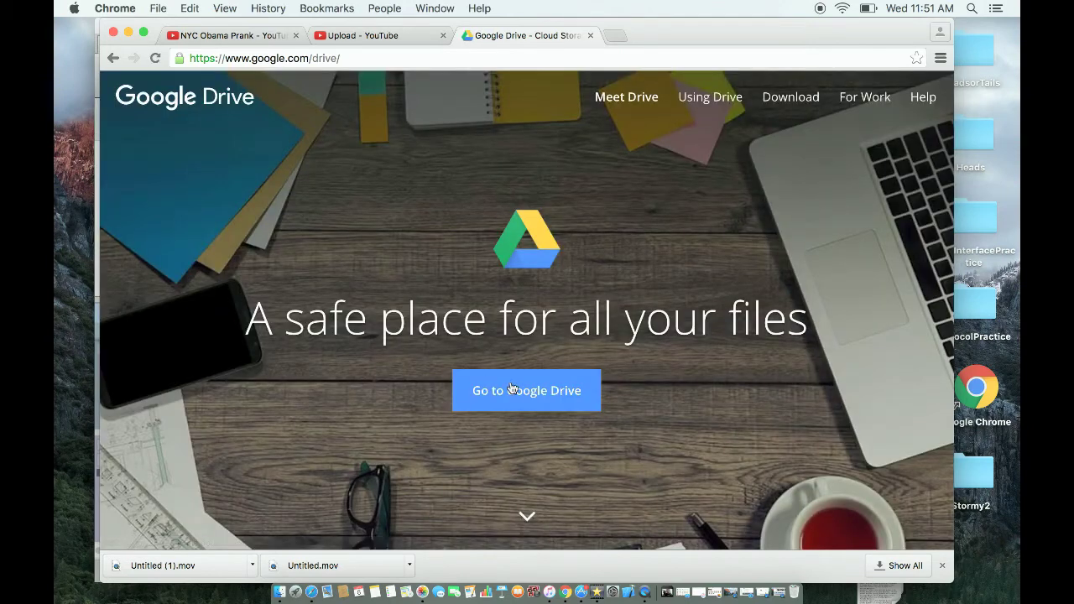
click(513, 388)
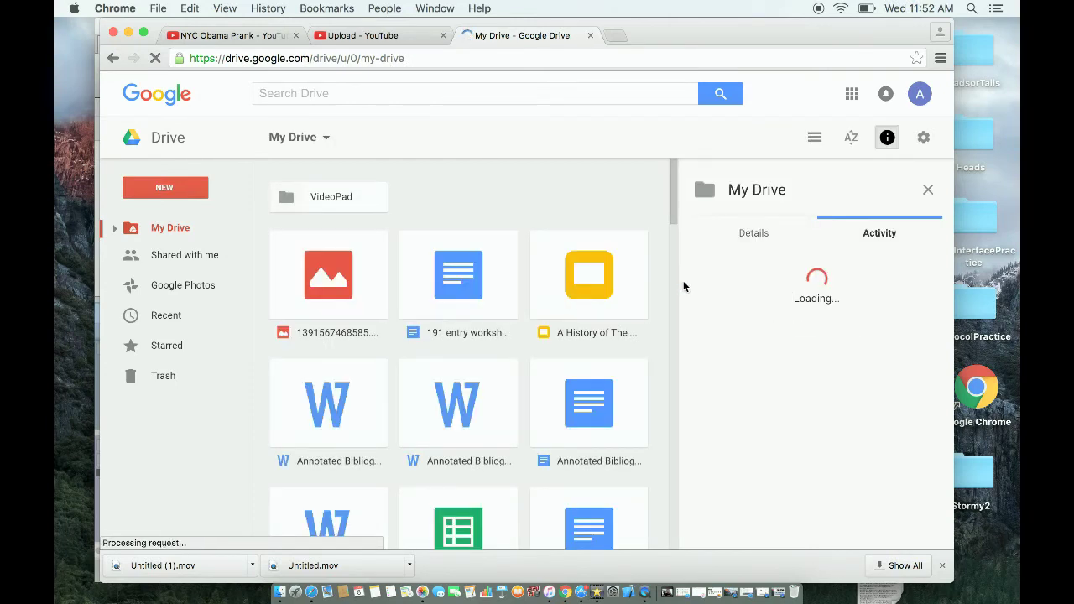
Step: Open youtubedemonstrationvideo.mov from the VideoPad folder's activity and download it
click(308, 202)
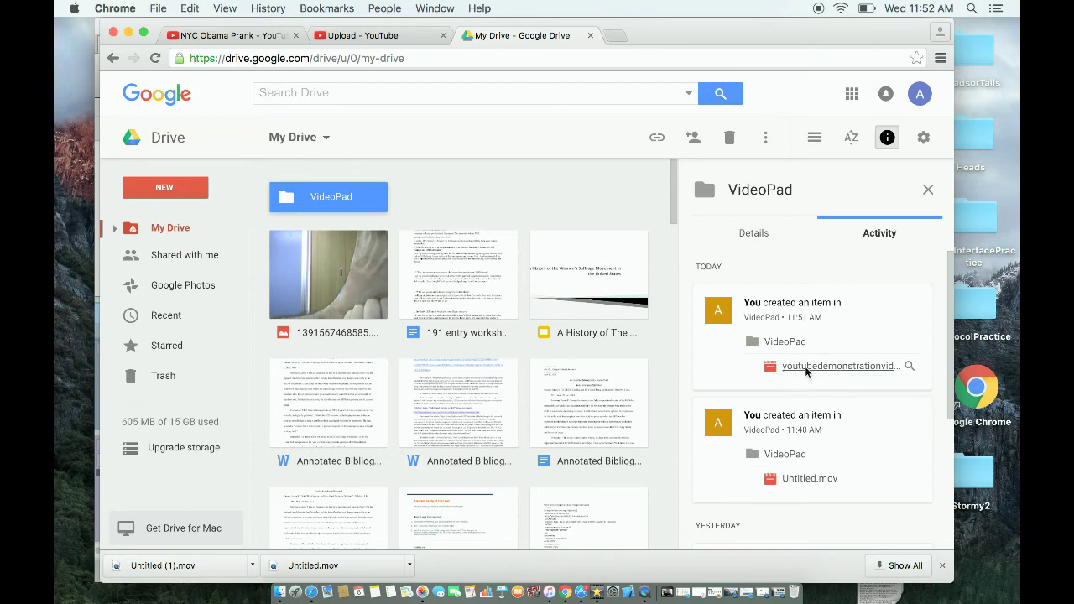
click(805, 367)
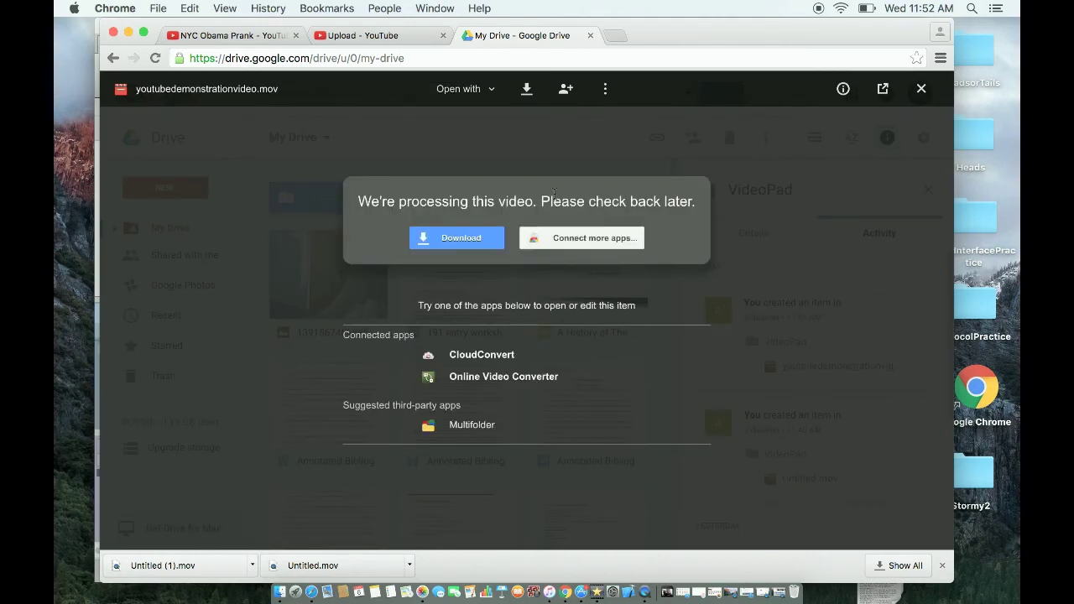
drag(541, 201, 550, 201)
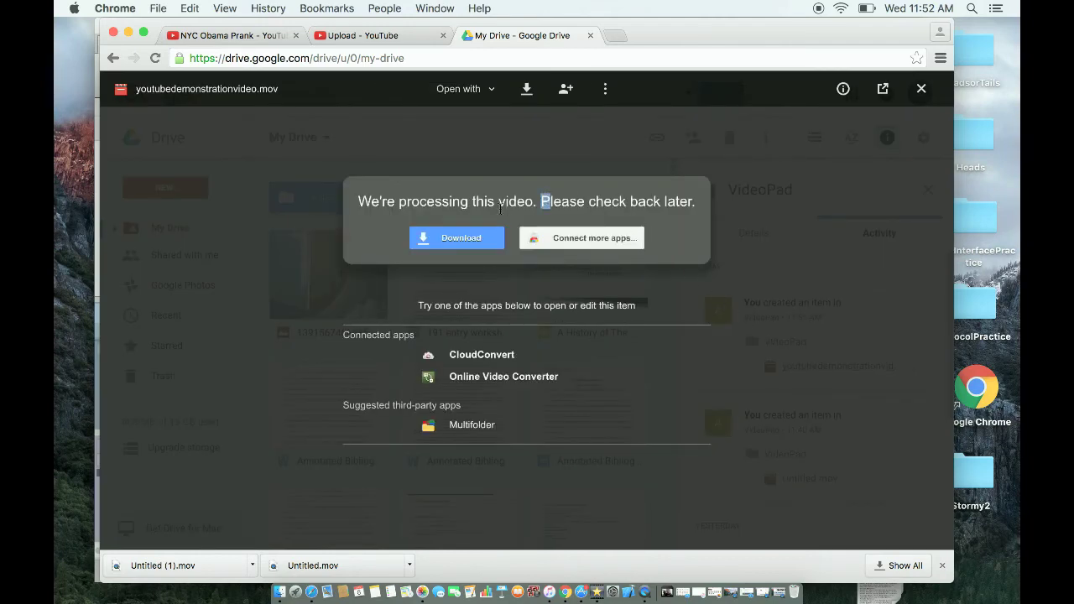
click(472, 245)
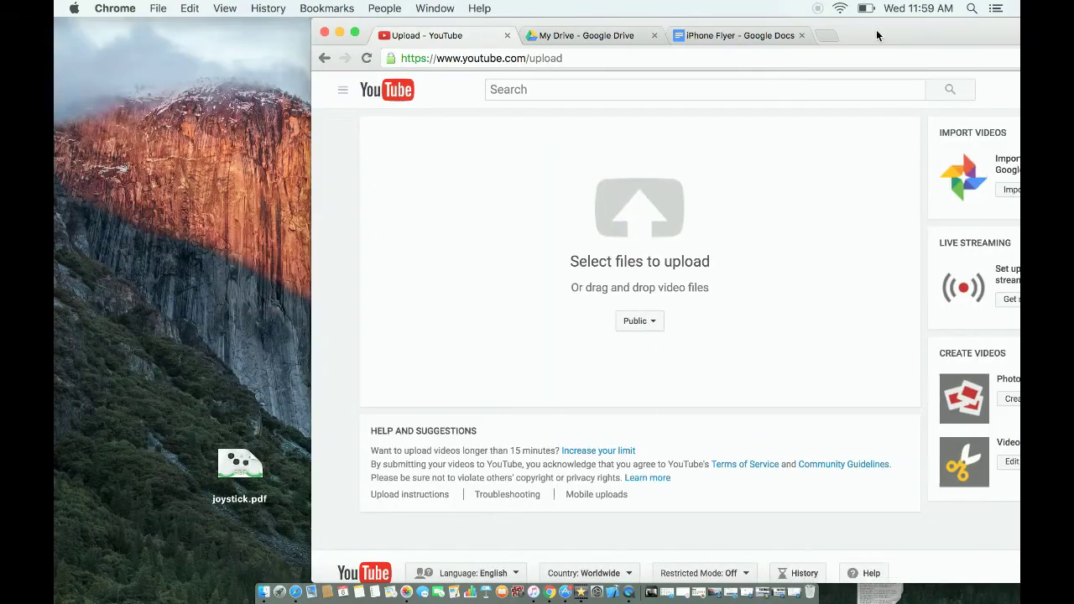
Step: Upload youtubedemonstrationvideo.mov from Downloads to YouTube and wait for processing to finish
drag(877, 35, 710, 9)
click(472, 256)
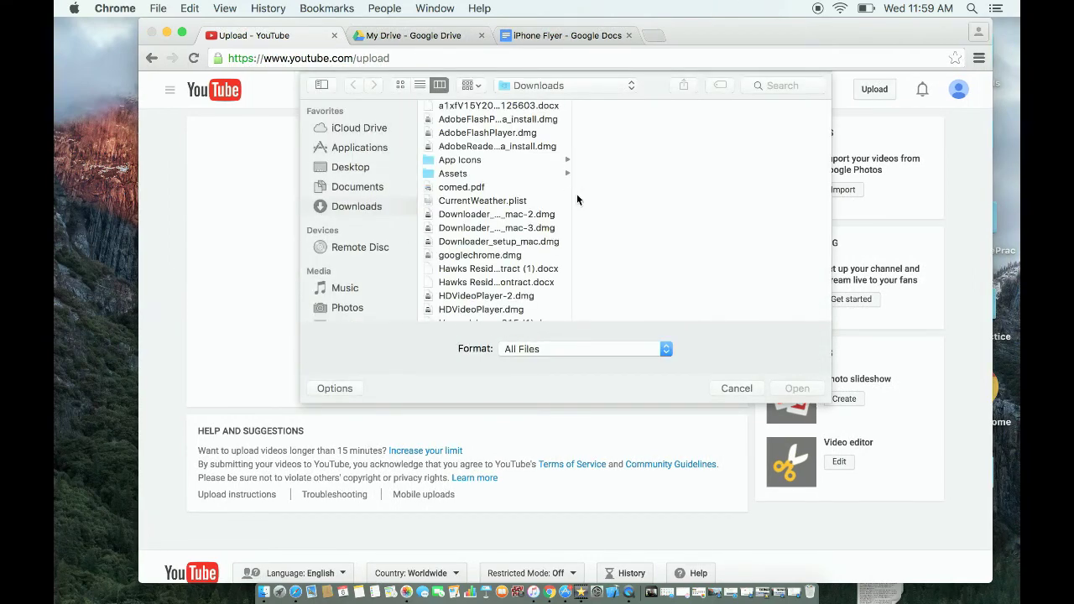
click(518, 255)
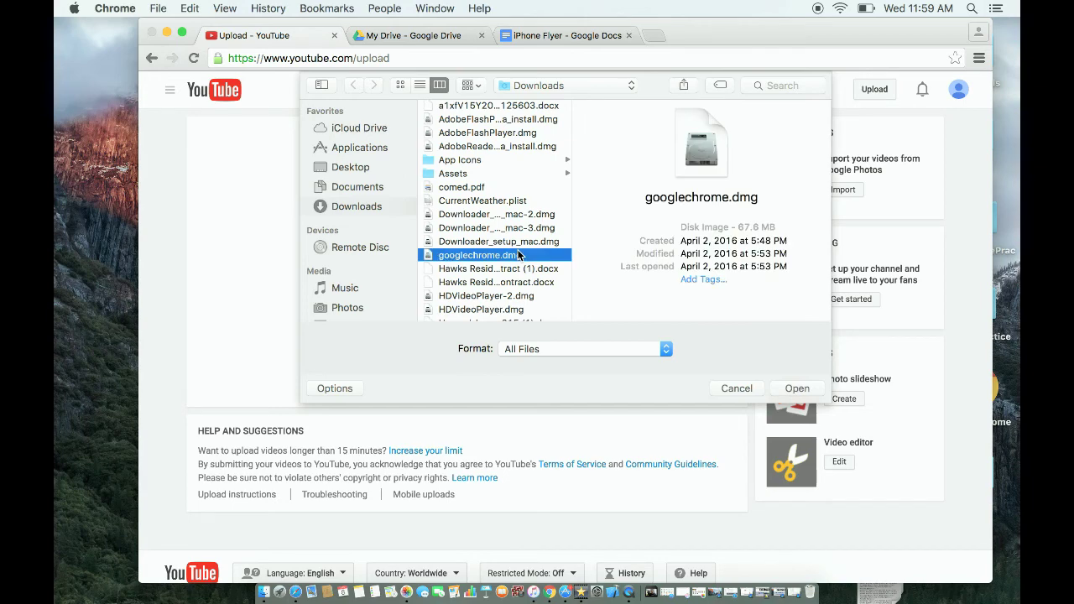
key(Down)
key(Down)
key(Down)
key(Down)
key(Down)
key(Down)
key(Down)
key(Down)
key(Down)
key(Down)
key(Down)
key(Down)
key(Down)
key(Down)
key(Down)
key(Down)
key(Down)
key(Down)
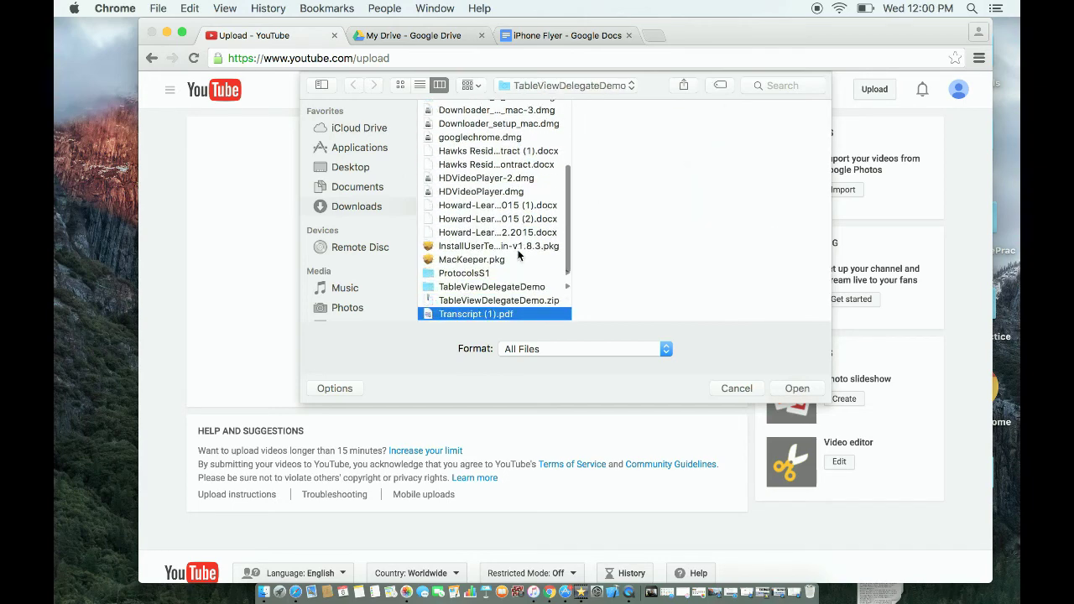
key(Down)
key(Down)
key(Down)
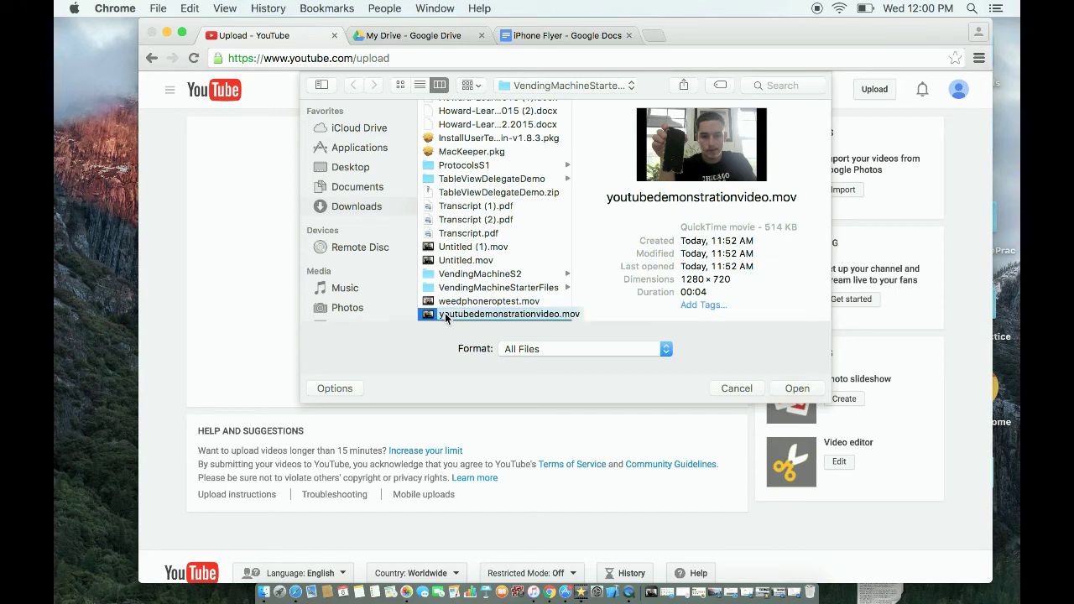
double_click(514, 315)
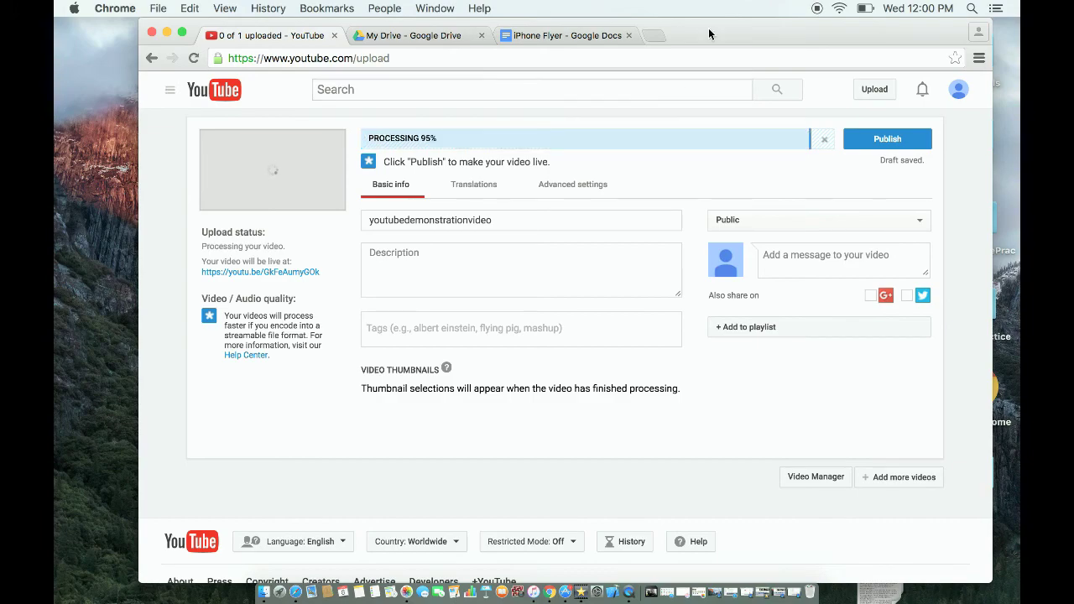
drag(709, 34, 686, 7)
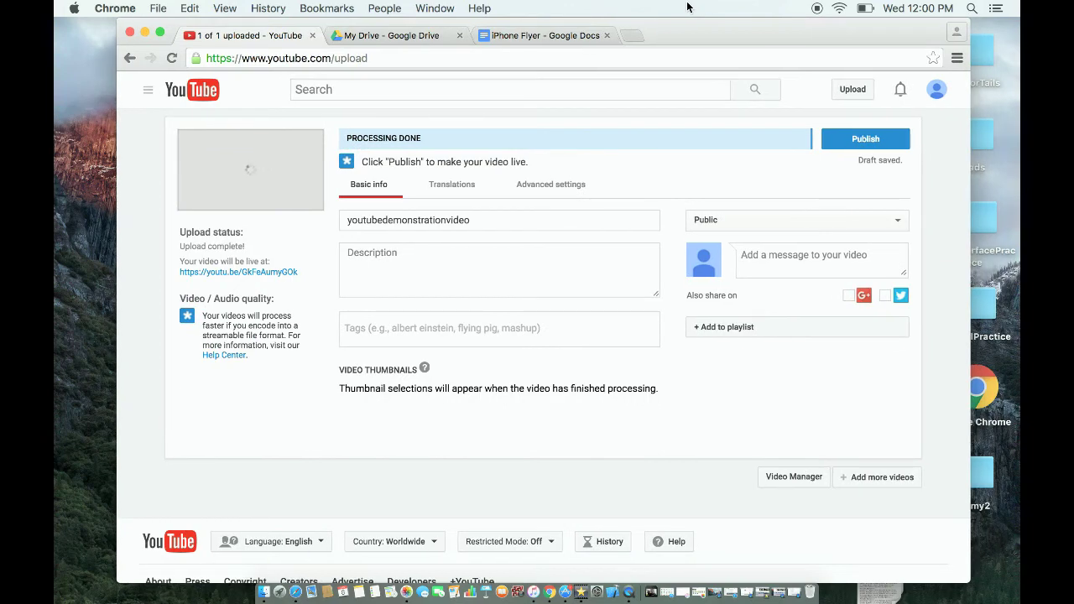